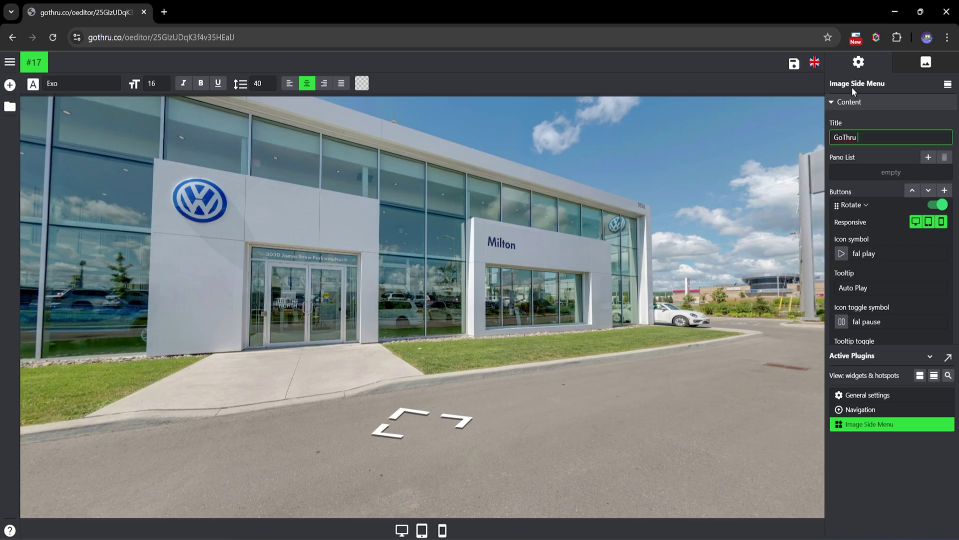
Complete the image side menu's title as "GoThru Showroom".
{"action": "type", "text": "Showroom"}
{"action": "left_click", "coordinate": [854, 113]}
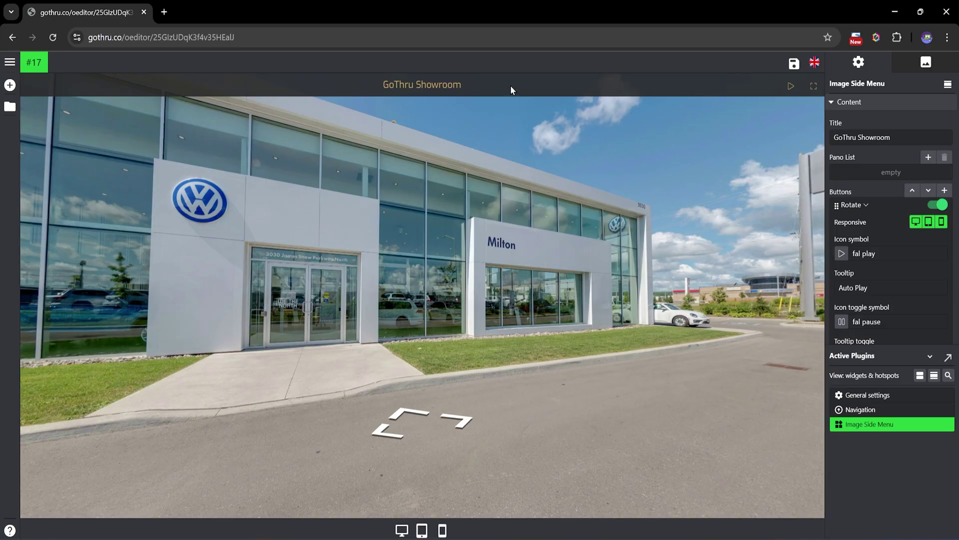
Go through the tour to panorama #9 with the red car and add it to the pano list as "Tiguan".
{"action": "left_click", "coordinate": [400, 422]}
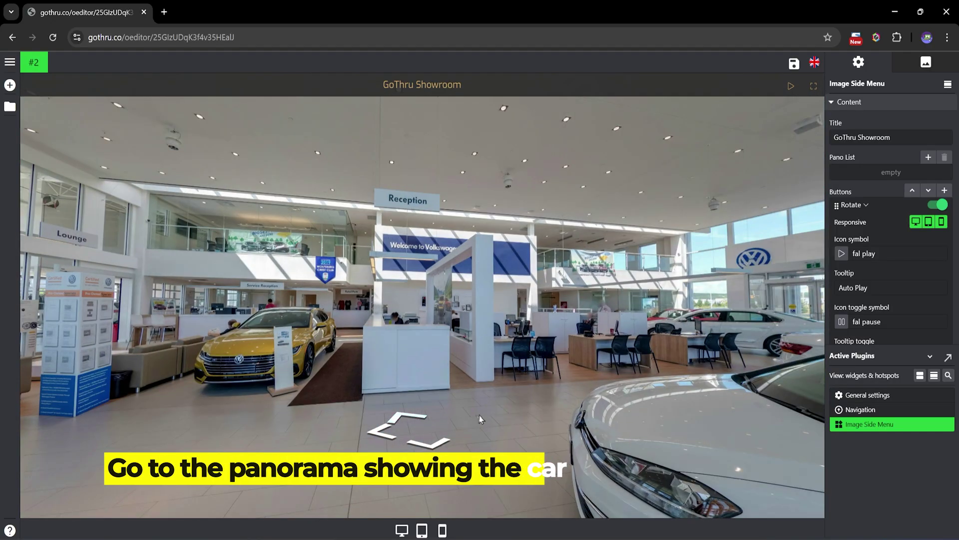
{"action": "left_click", "coordinate": [407, 428]}
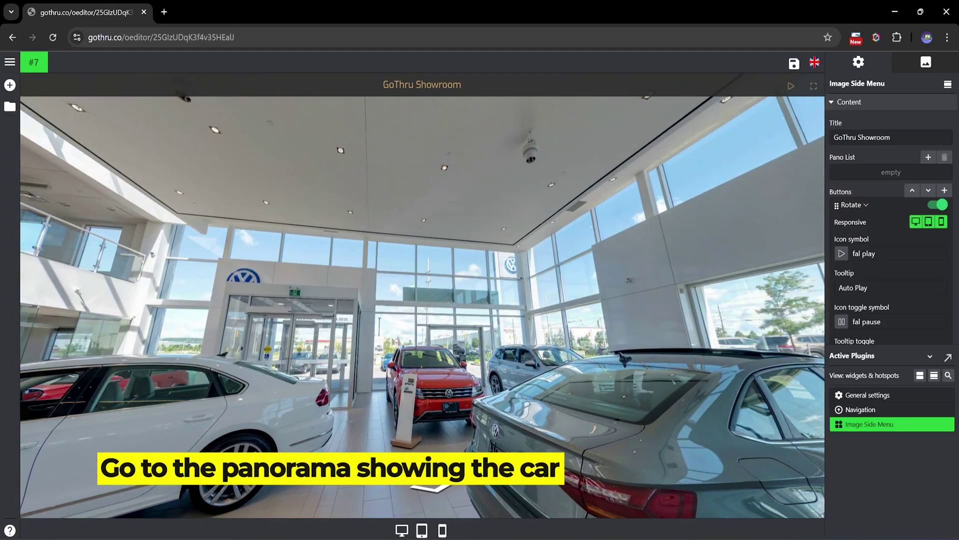
{"action": "left_click", "coordinate": [431, 486]}
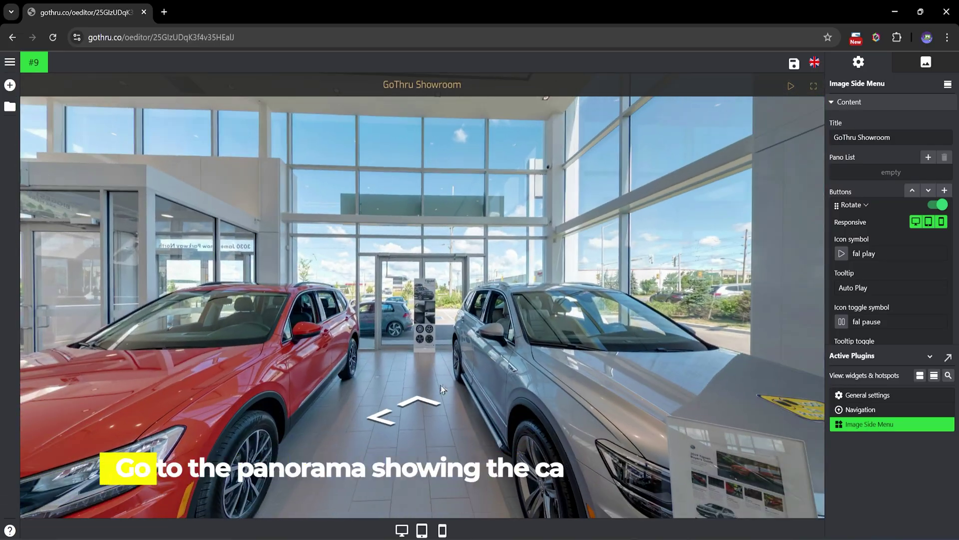
{"action": "left_click_drag", "start_coordinate": [442, 389], "coordinate": [508, 361]}
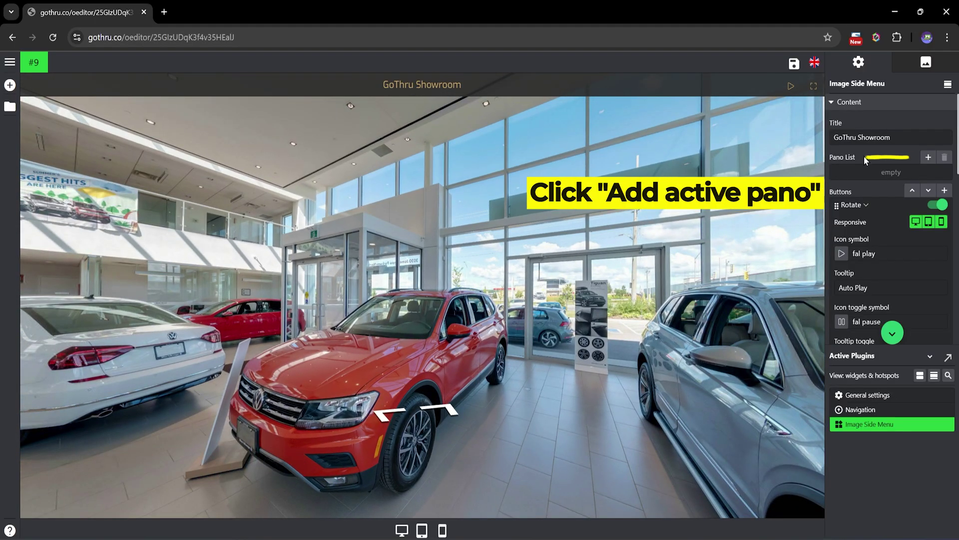
{"action": "left_click", "coordinate": [928, 156]}
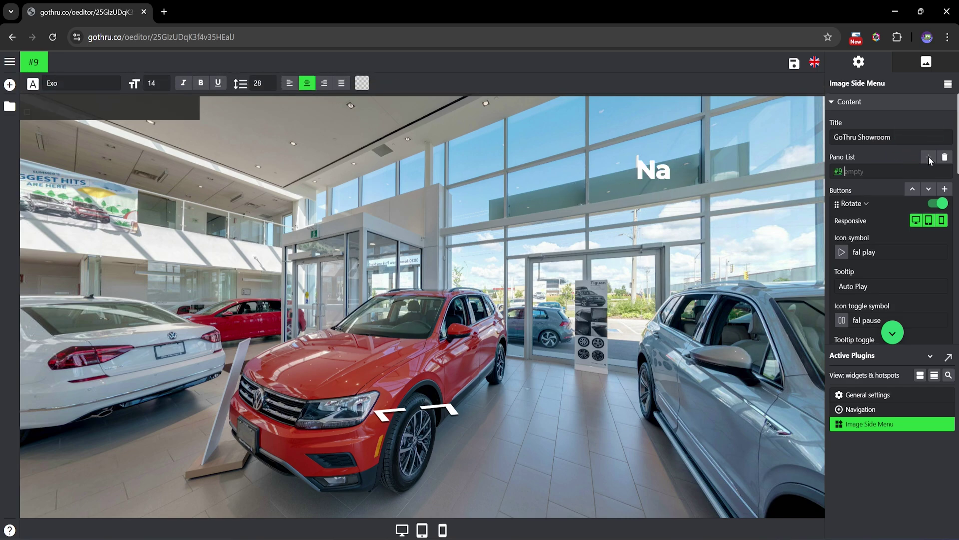
{"action": "type", "text": "Tiguan"}
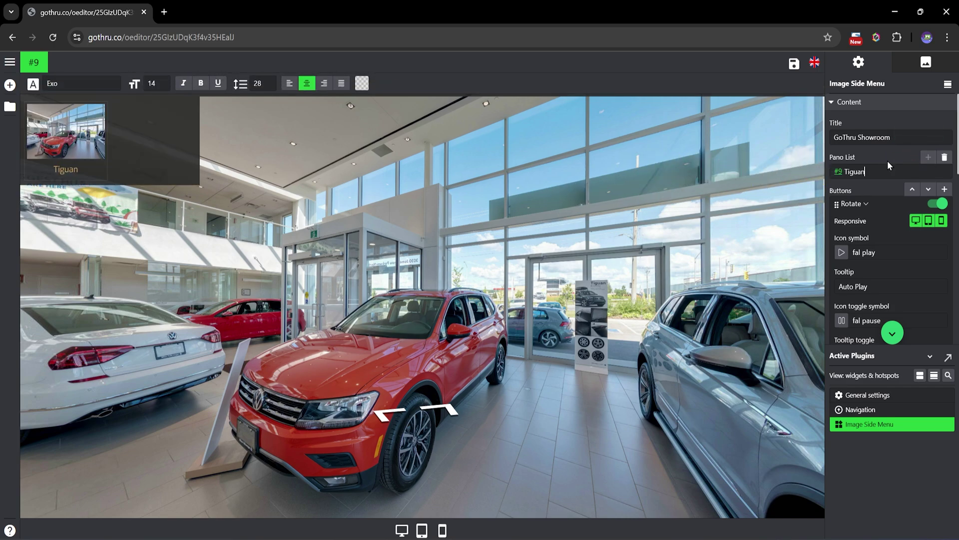
{"action": "key", "text": "Return"}
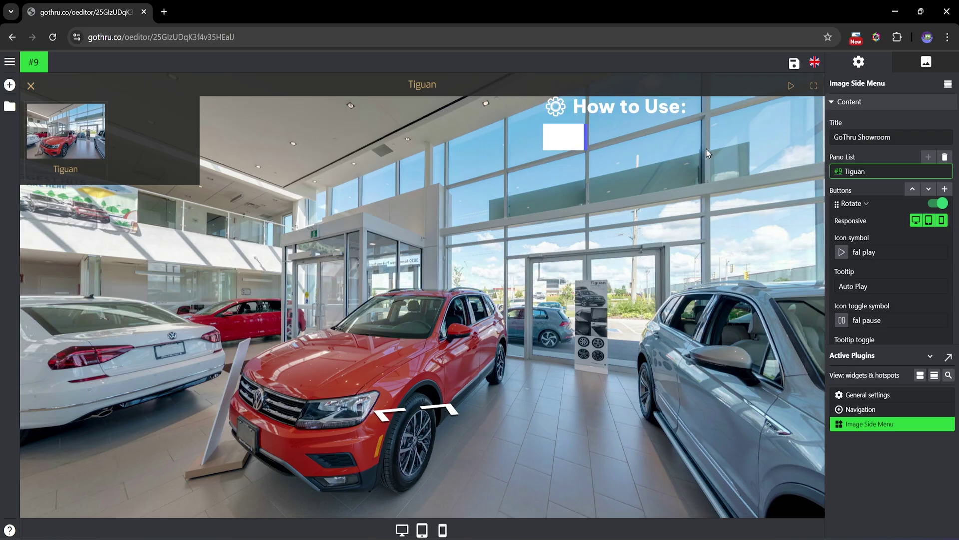
Upload the TIGUAN ORANGE image and add it to the gallery of the Tiguan pano entry.
{"action": "mouse_move", "coordinate": [925, 176]}
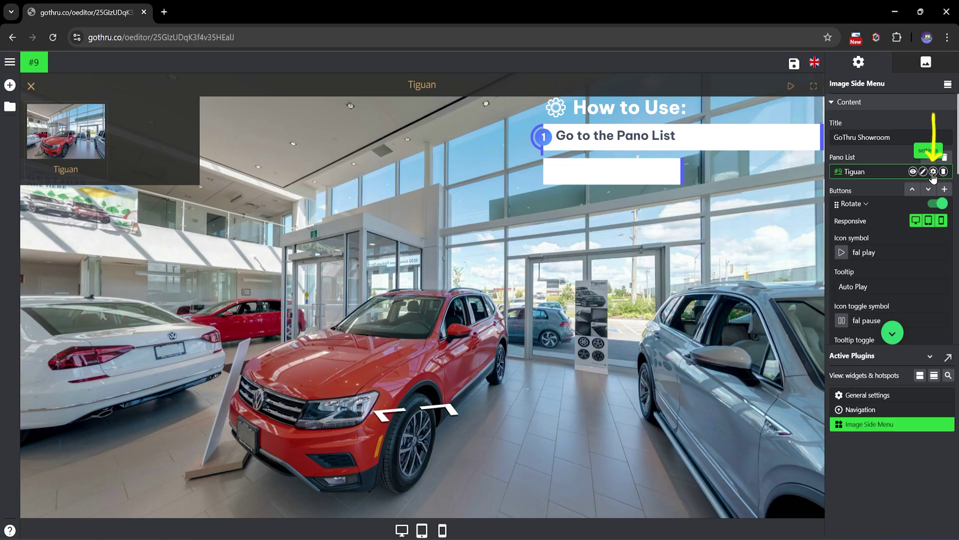
{"action": "left_click", "coordinate": [933, 172]}
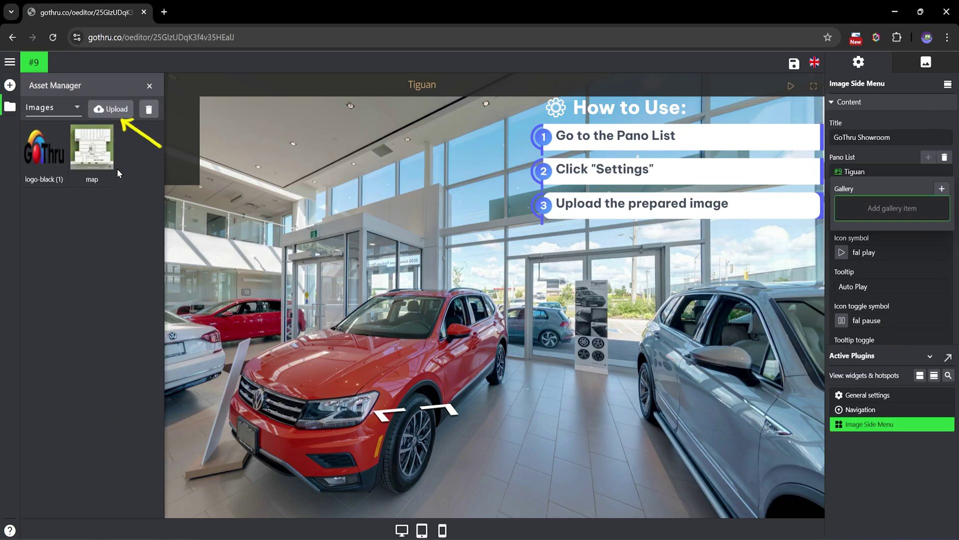
{"action": "left_click", "coordinate": [114, 110]}
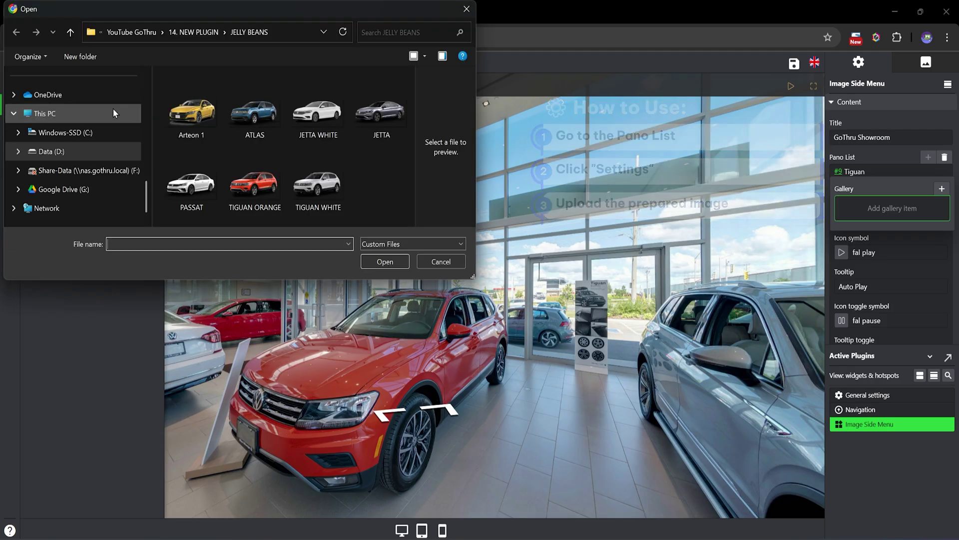
{"action": "left_click", "coordinate": [273, 192]}
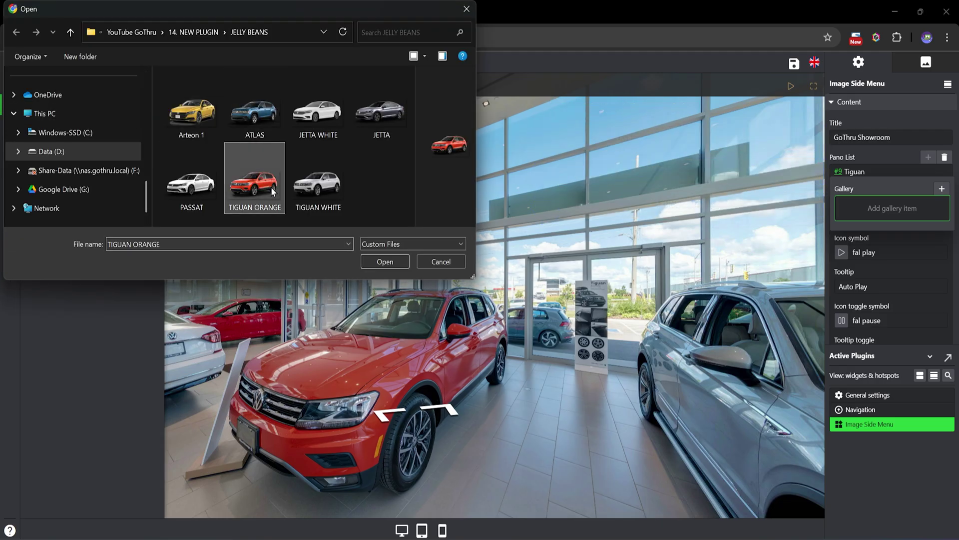
{"action": "left_click", "coordinate": [390, 261]}
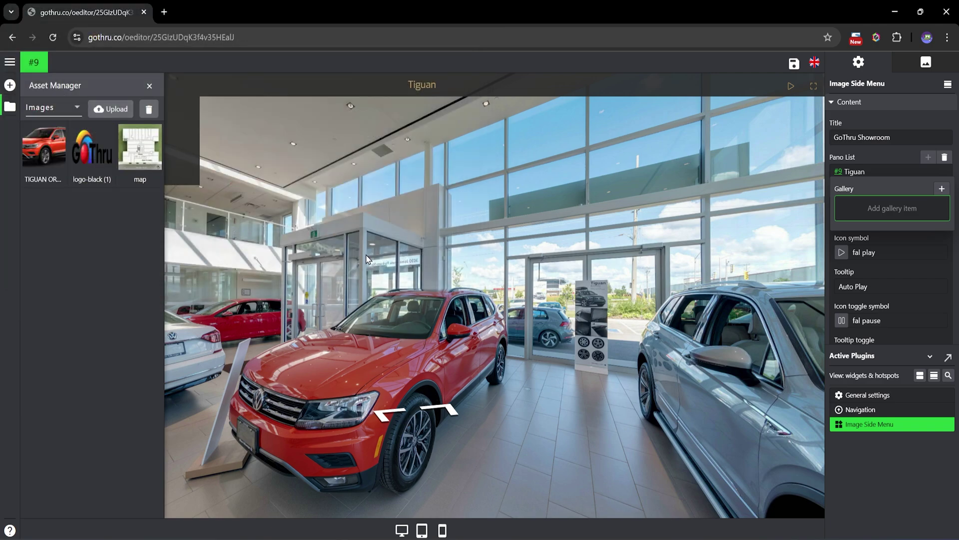
{"action": "left_click", "coordinate": [45, 145]}
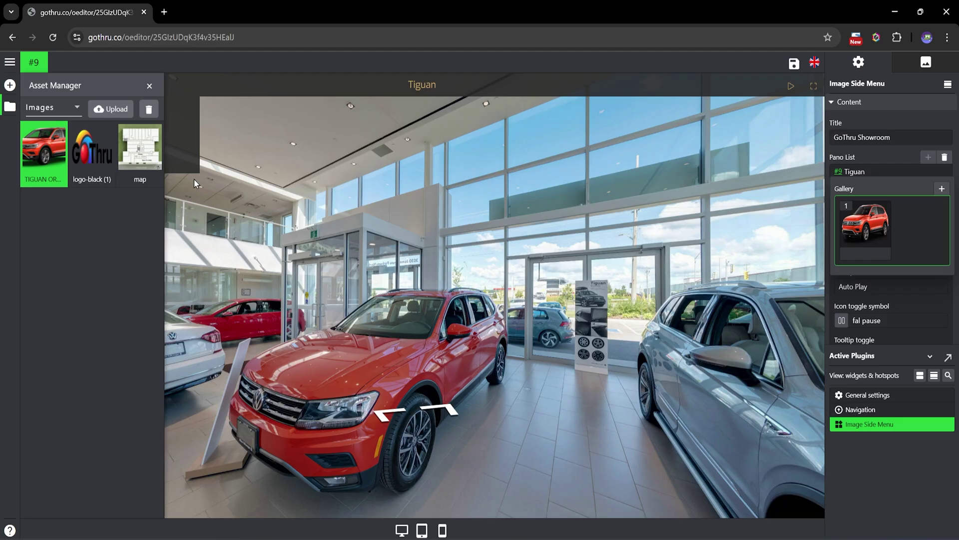
{"action": "left_click", "coordinate": [179, 148]}
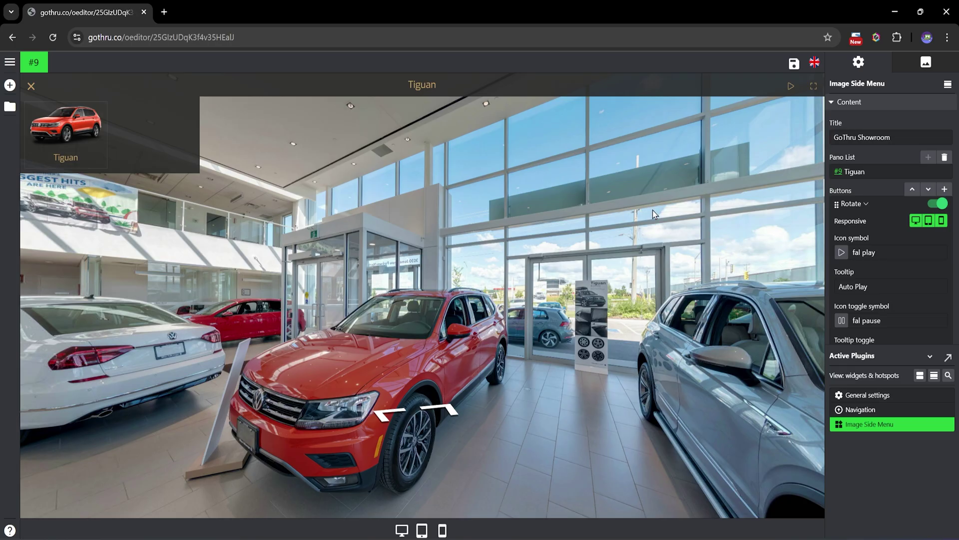
Upload the TIGUAN WHITE image and add it as the second item in the Tiguan entry's gallery.
{"action": "left_click", "coordinate": [935, 175]}
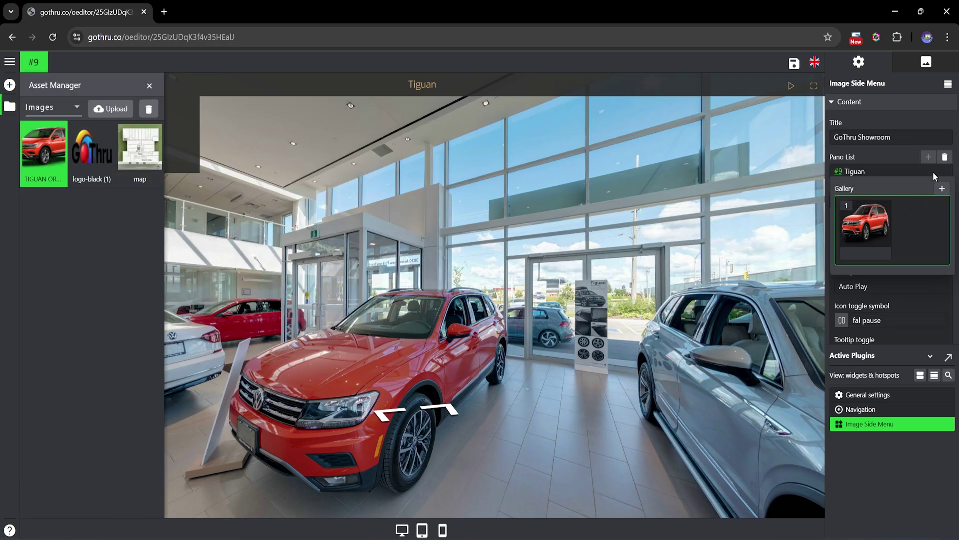
{"action": "left_click", "coordinate": [115, 109]}
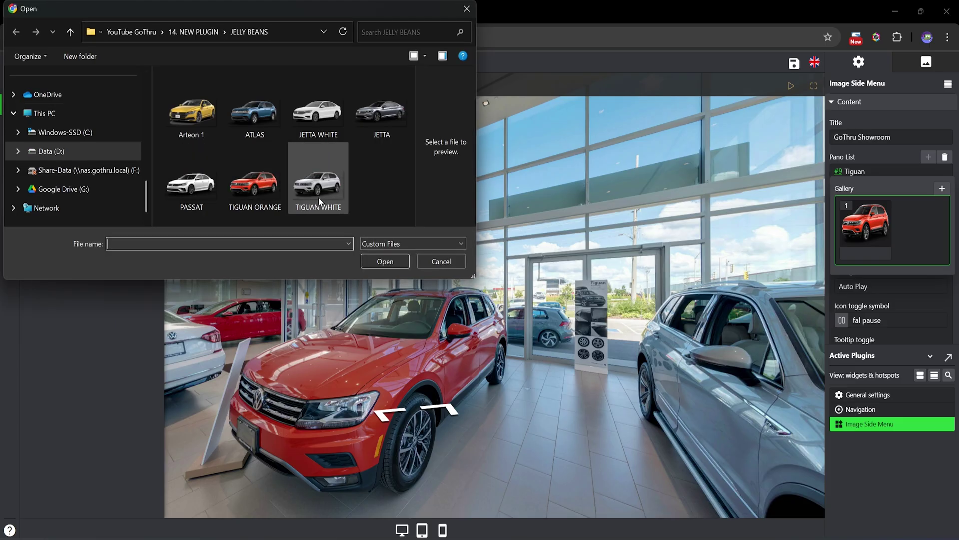
{"action": "left_click", "coordinate": [319, 201]}
{"action": "left_click", "coordinate": [384, 261]}
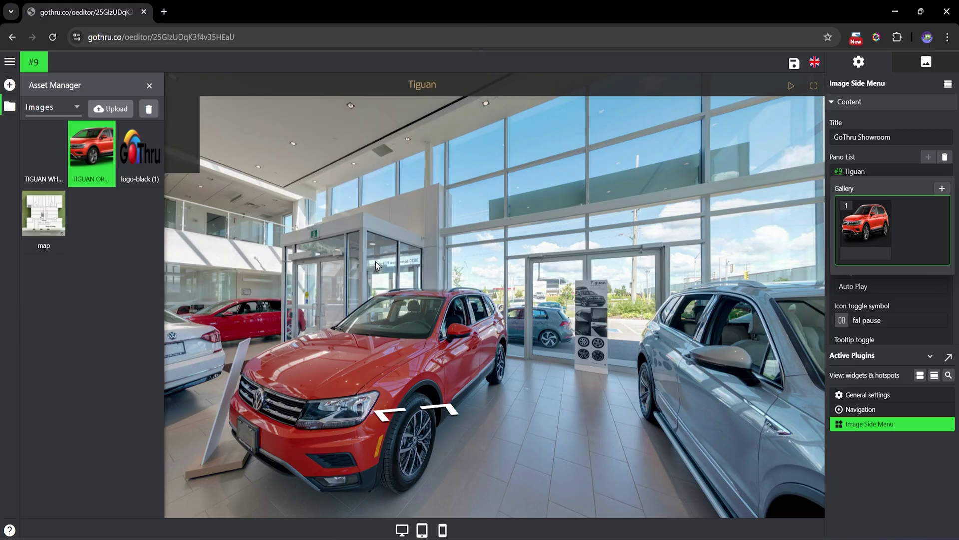
{"action": "left_click", "coordinate": [55, 158]}
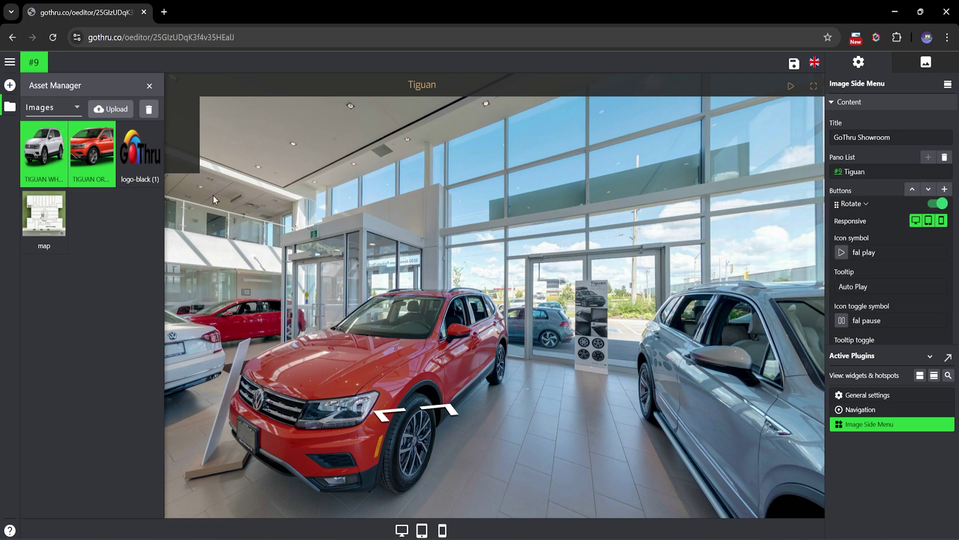
{"action": "left_click", "coordinate": [149, 86]}
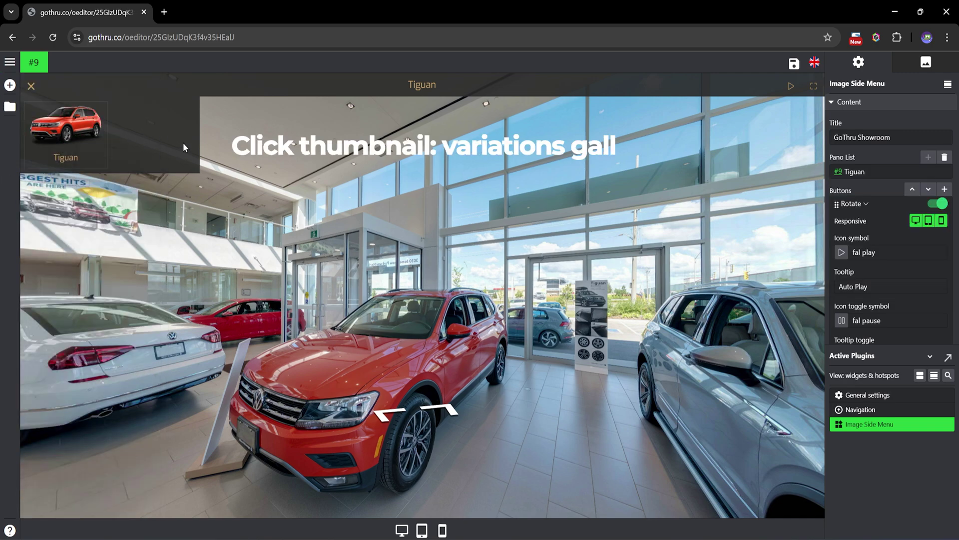
Preview the Tiguan variations gallery, switching between the orange and white images, and check the entry's gallery settings.
{"action": "left_click", "coordinate": [79, 133]}
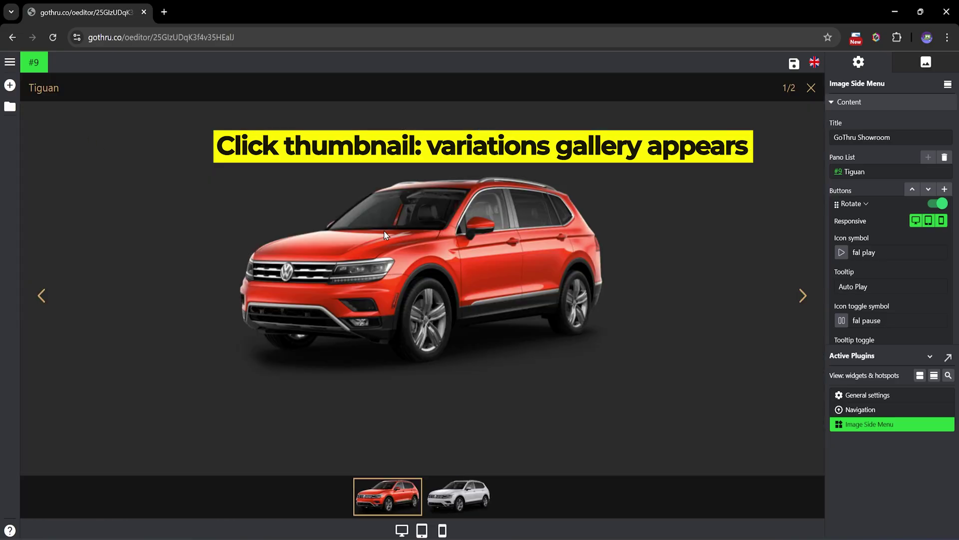
{"action": "left_click", "coordinate": [803, 296]}
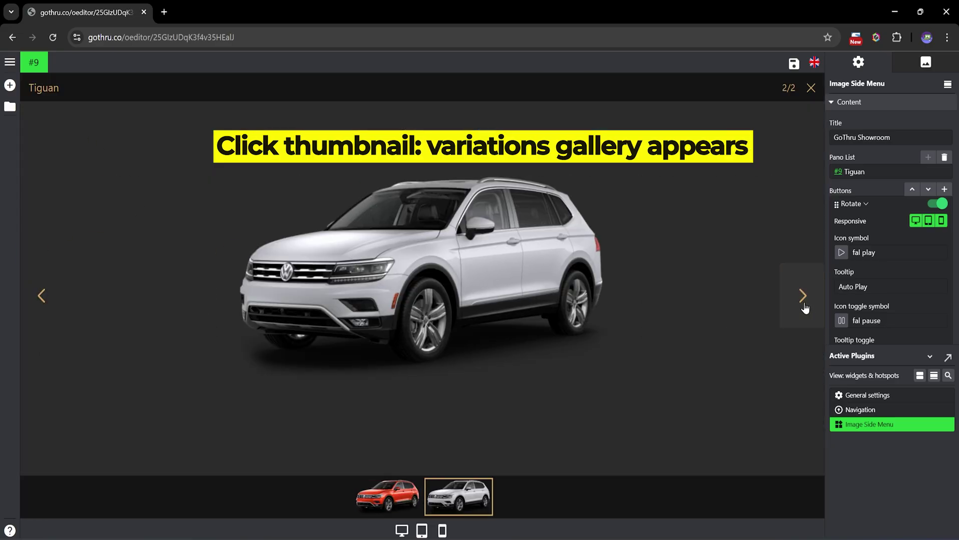
{"action": "left_click", "coordinate": [400, 491]}
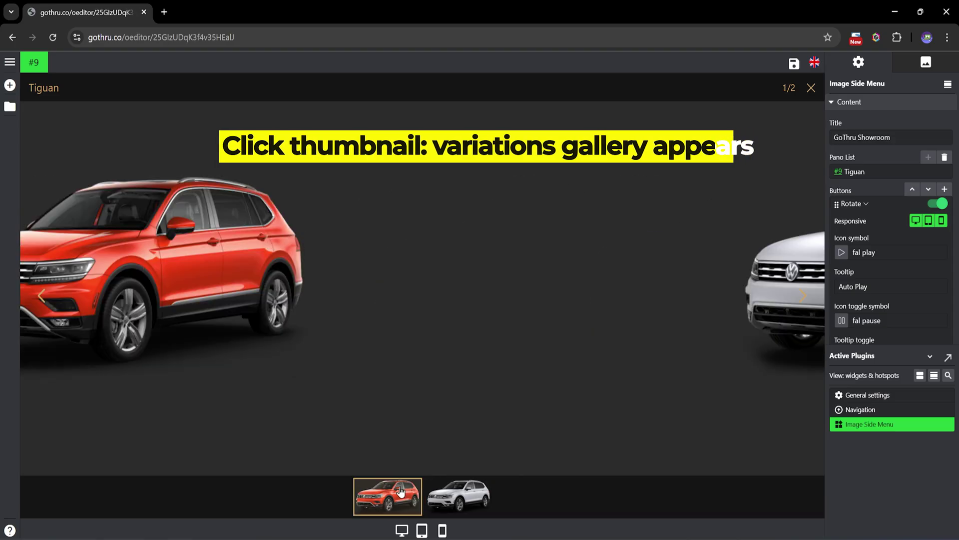
{"action": "left_click", "coordinate": [452, 488]}
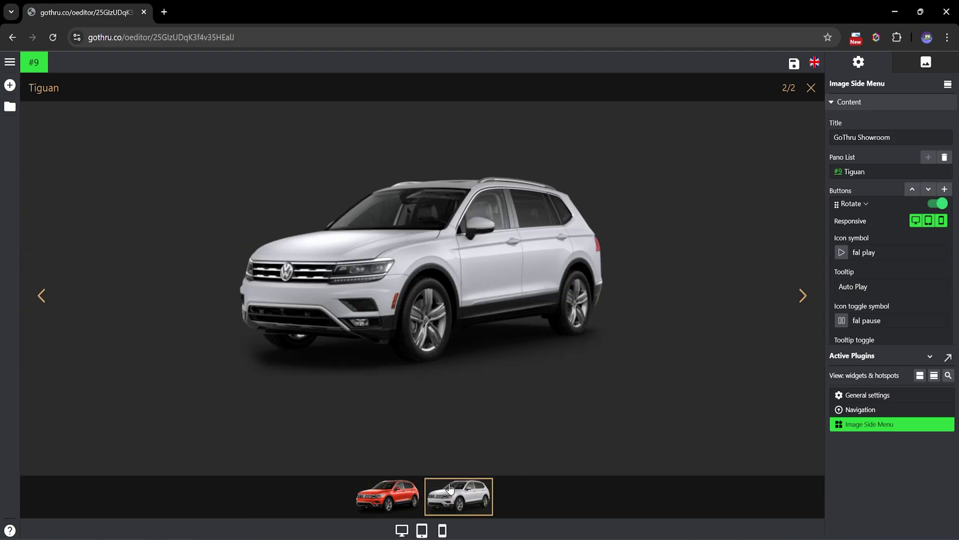
{"action": "left_click", "coordinate": [400, 490]}
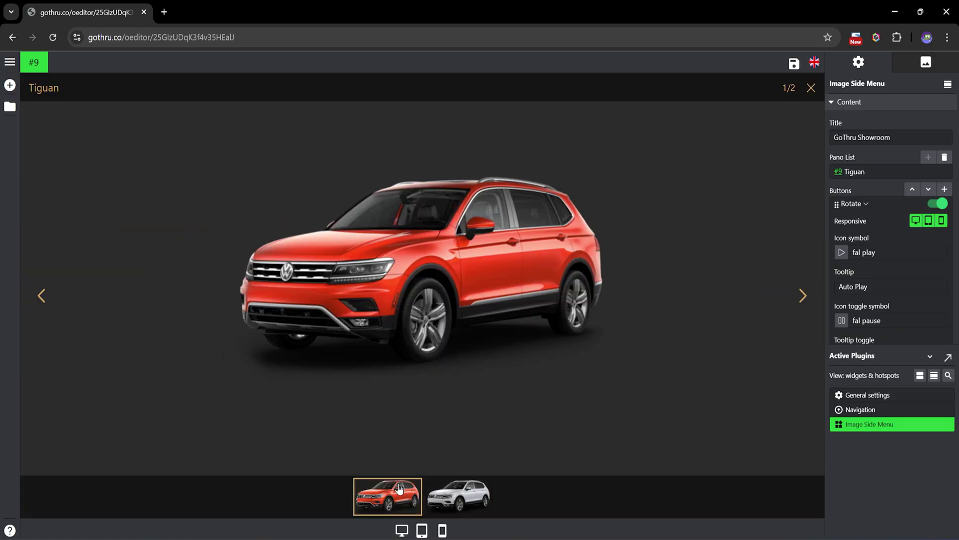
{"action": "left_click", "coordinate": [457, 499]}
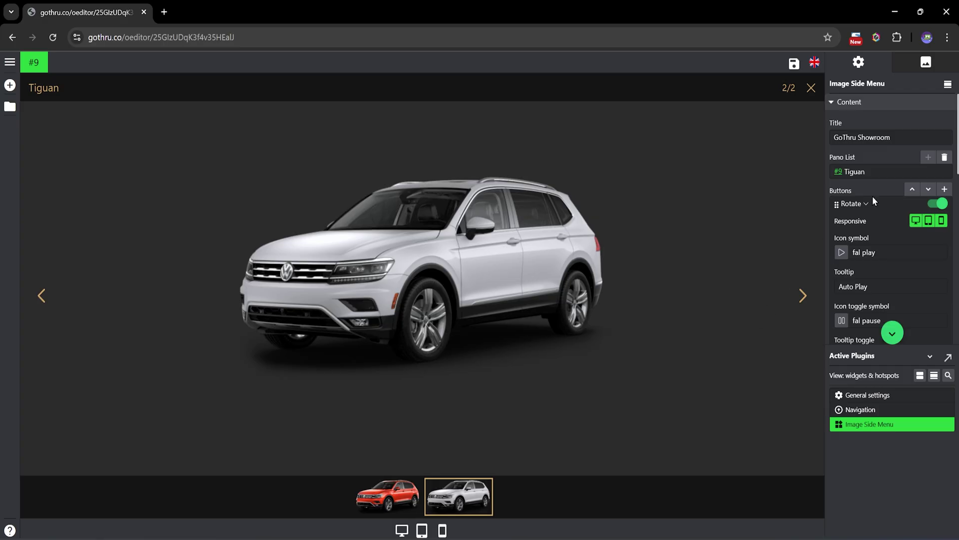
{"action": "mouse_move", "coordinate": [933, 175]}
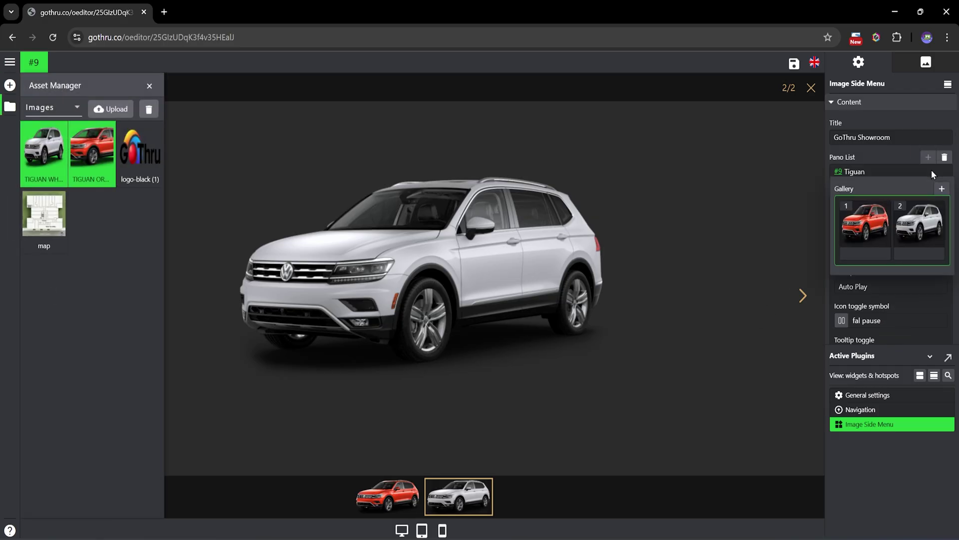
{"action": "left_click", "coordinate": [306, 202]}
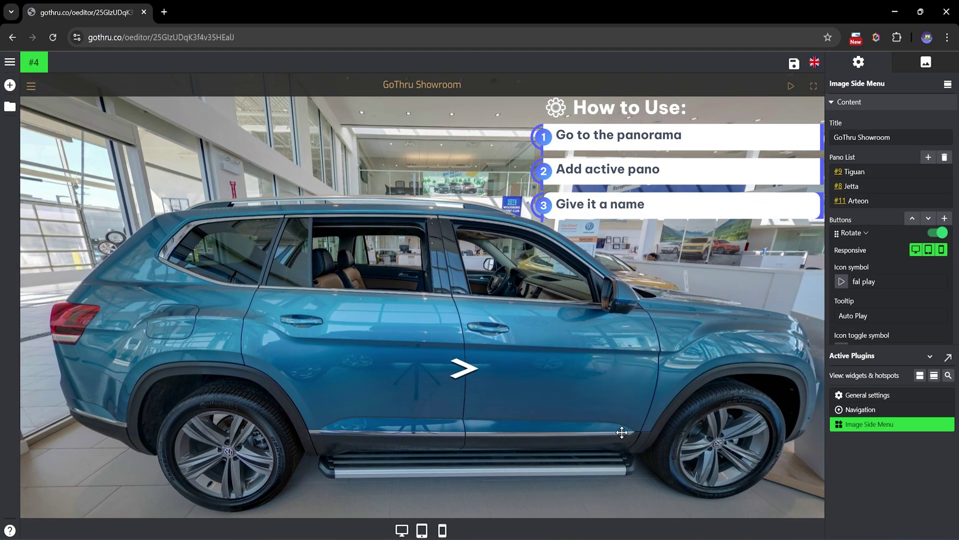
Add the active panorama with the blue car to the pano list and name it "Atlas".
{"action": "mouse_move", "coordinate": [894, 205]}
{"action": "left_click", "coordinate": [928, 158]}
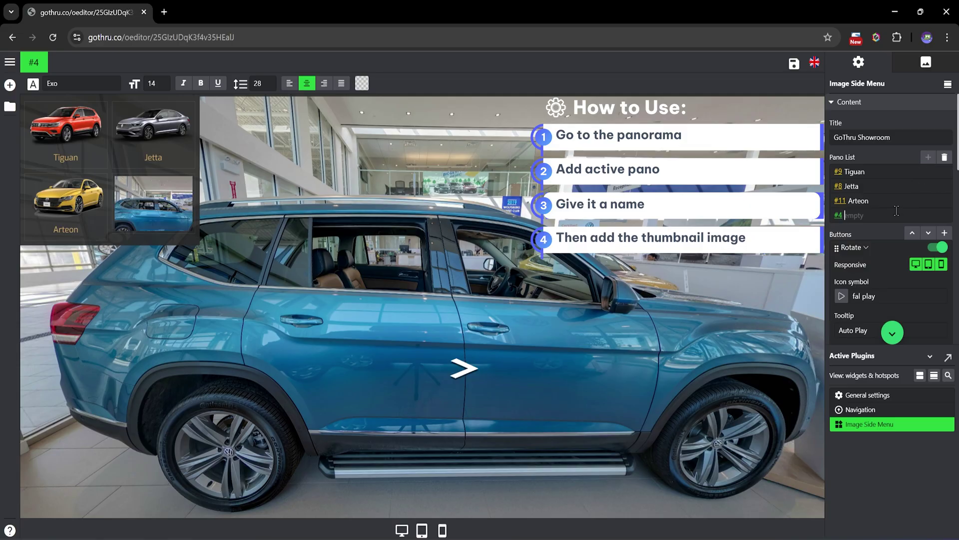
{"action": "type", "text": "Atlas"}
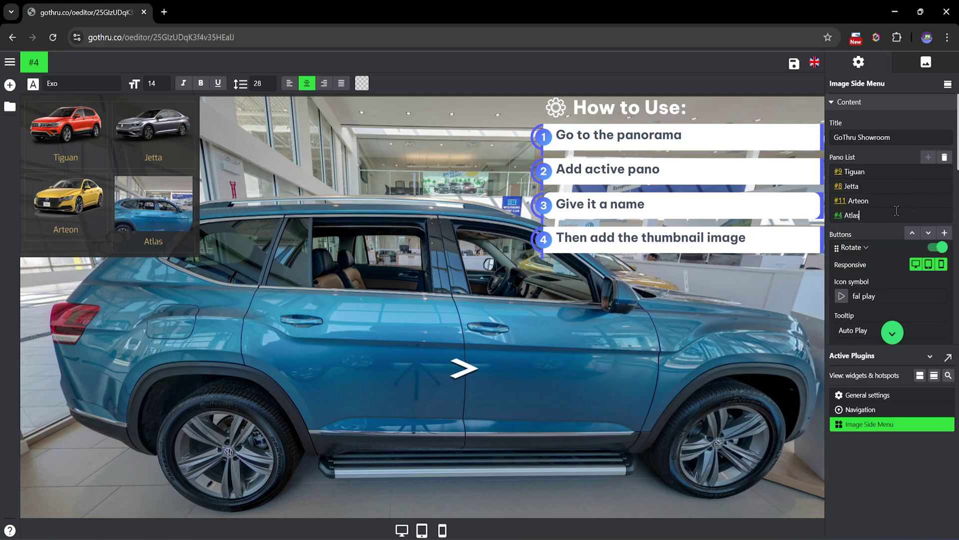
{"action": "left_click", "coordinate": [885, 232]}
Add the existing ATLAS image to the gallery of the Atlas pano entry.
{"action": "left_click", "coordinate": [933, 215]}
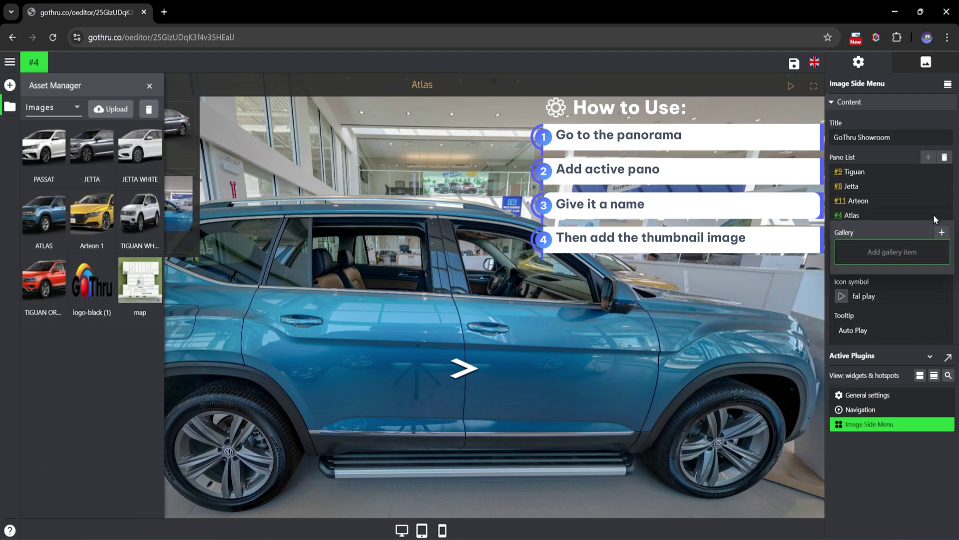
{"action": "left_click", "coordinate": [46, 220]}
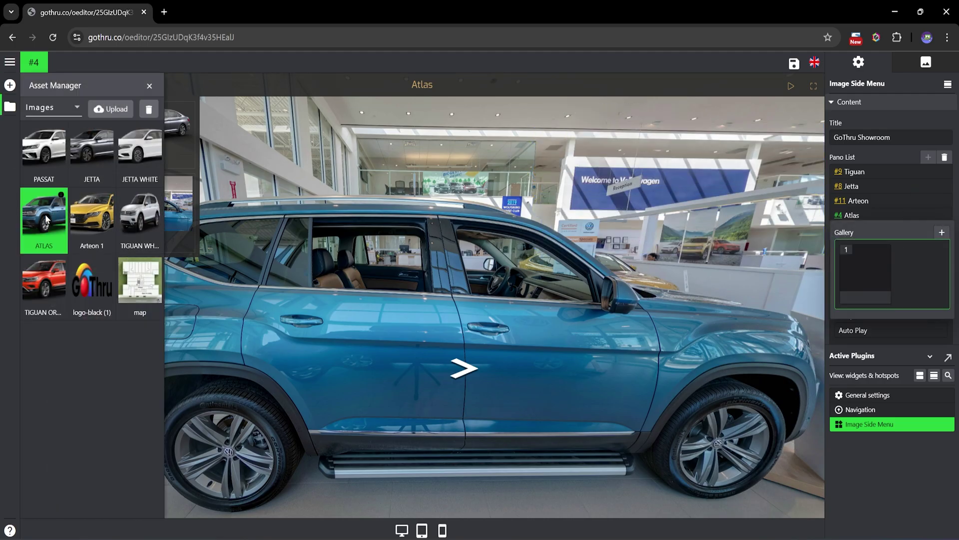
{"action": "left_click", "coordinate": [181, 163]}
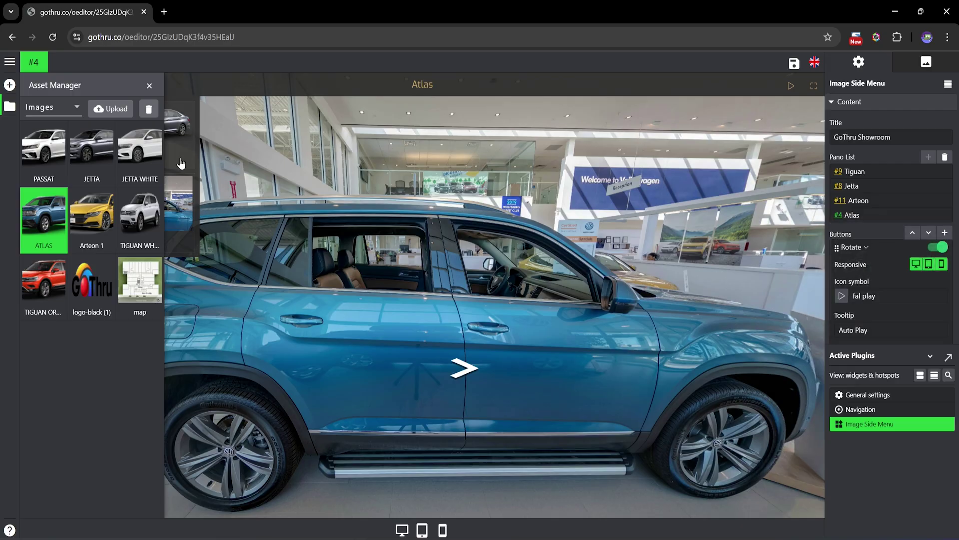
Test the side menu by collapsing and expanding it and going to the Tiguan panorama from its thumbnail.
{"action": "left_click", "coordinate": [31, 85]}
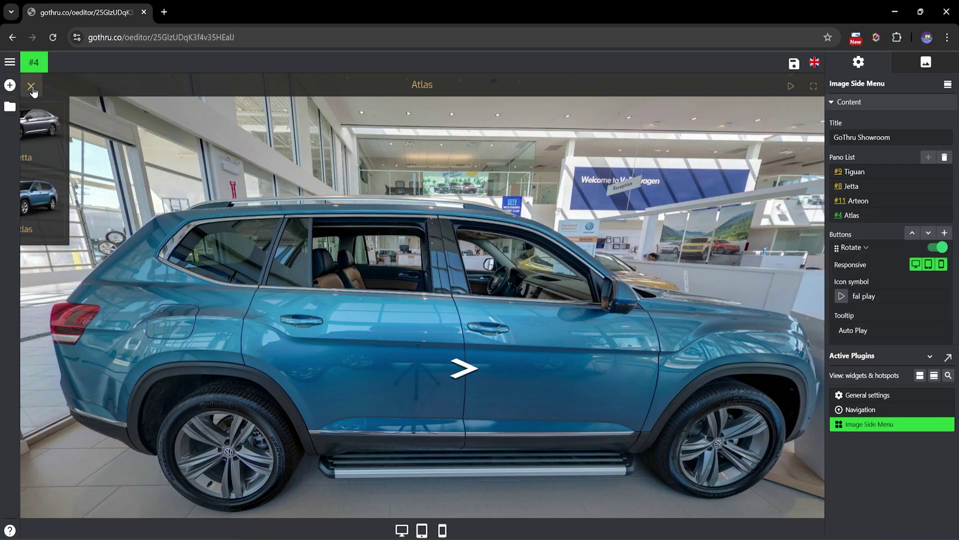
{"action": "left_click", "coordinate": [82, 142]}
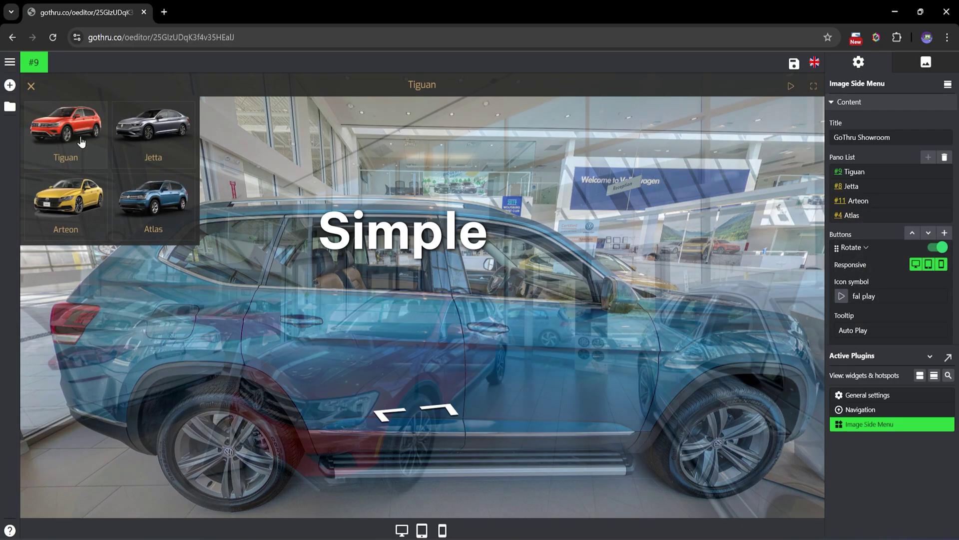
Test the side menu thumbnails by going to the Jetta, Arteon and Atlas panoramas in turn.
{"action": "left_click", "coordinate": [134, 142]}
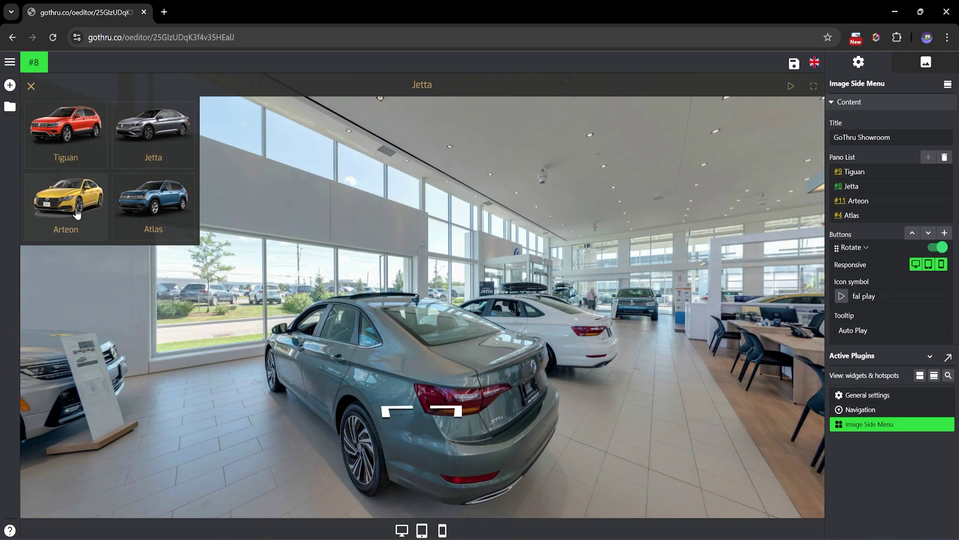
{"action": "left_click", "coordinate": [78, 212]}
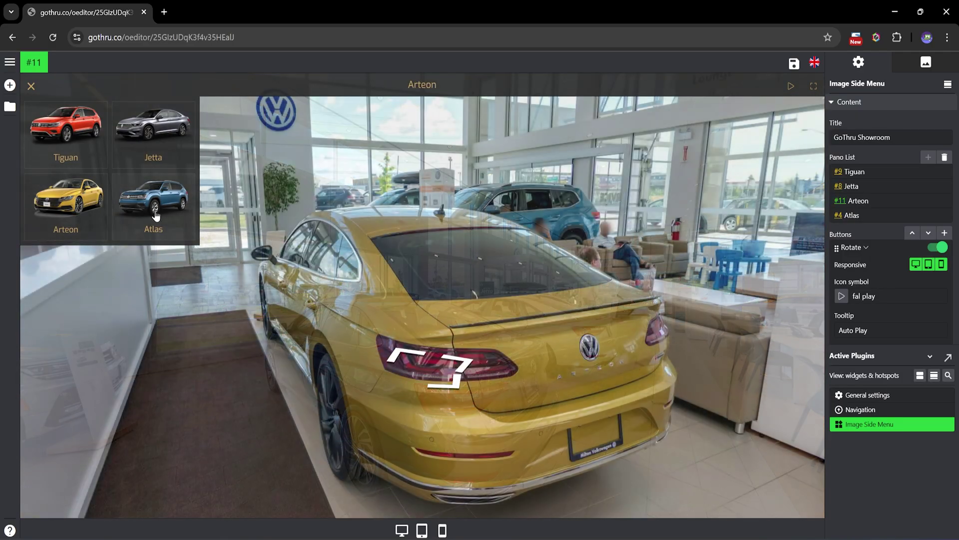
{"action": "left_click", "coordinate": [169, 211]}
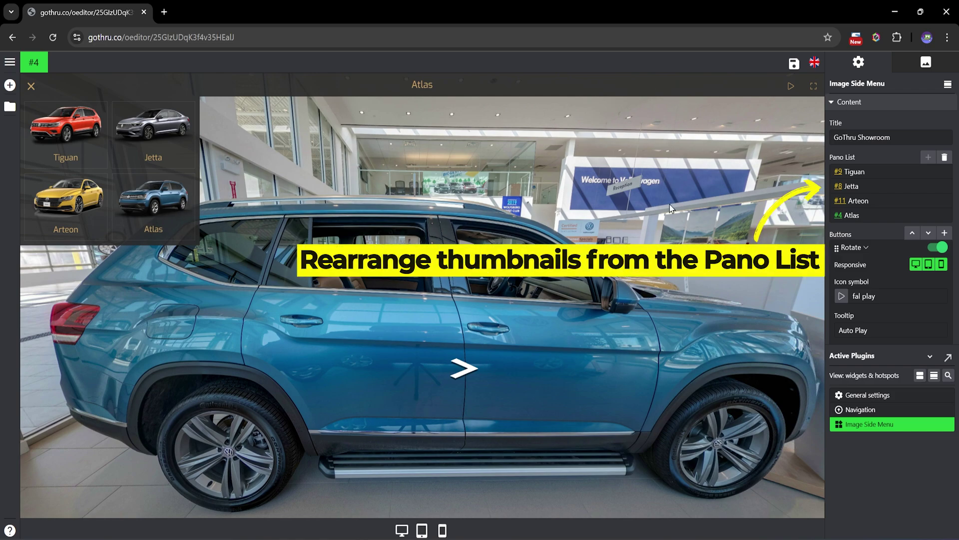
Rearrange the pano list into the order Arteon, Jetta, Atlas, Tiguan.
{"action": "mouse_move", "coordinate": [881, 169]}
{"action": "left_mouse_down"}
{"action": "mouse_move", "coordinate": [866, 173]}
{"action": "mouse_move", "coordinate": [869, 181]}
{"action": "left_mouse_up"}
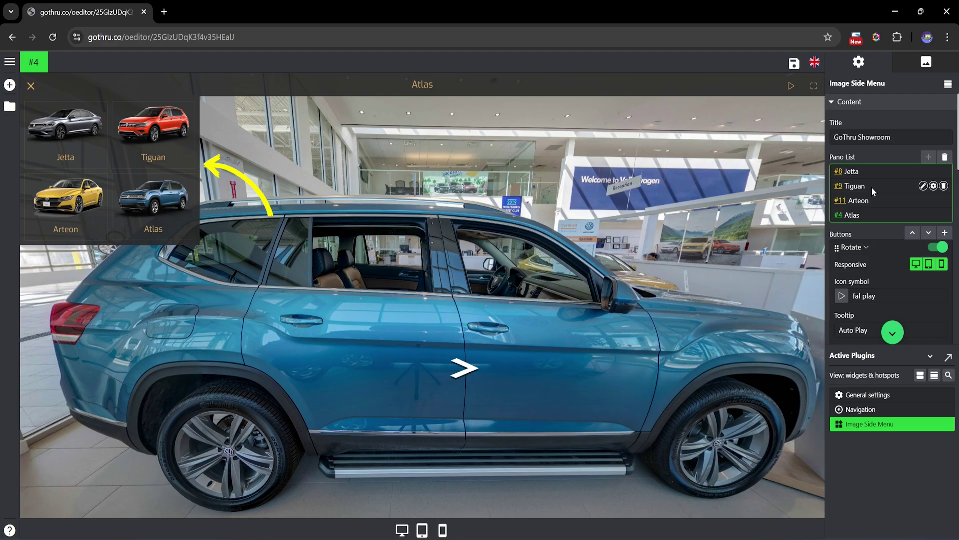
{"action": "left_click_drag", "start_coordinate": [868, 199], "coordinate": [869, 184]}
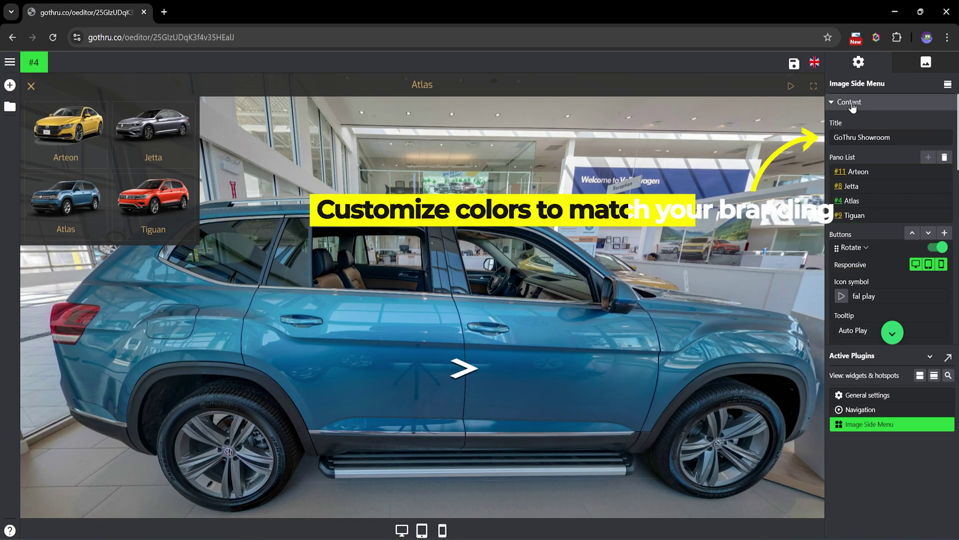
Set the side menu's background color to rgba(42, 42, 60, 0.86) and text color to rgb(255, 255, 255), and save the tour.
{"action": "left_click", "coordinate": [852, 105]}
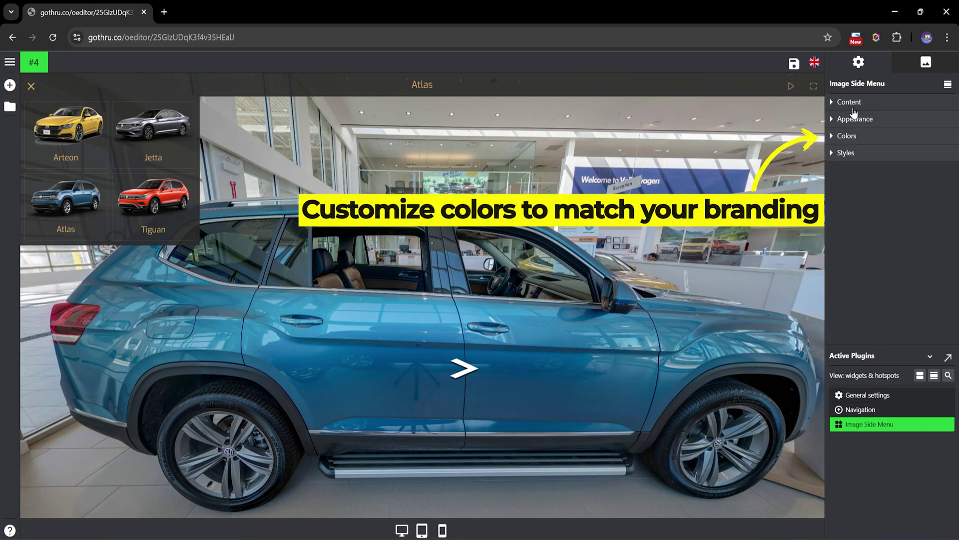
{"action": "left_click", "coordinate": [854, 138]}
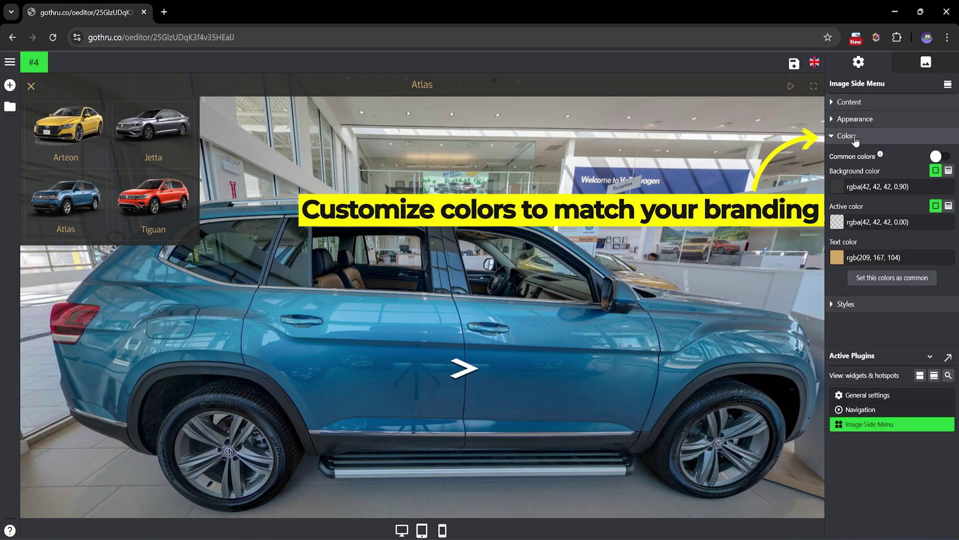
{"action": "left_click", "coordinate": [837, 186]}
{"action": "left_click_drag", "start_coordinate": [852, 230], "coordinate": [897, 268]}
{"action": "left_click", "coordinate": [889, 298]}
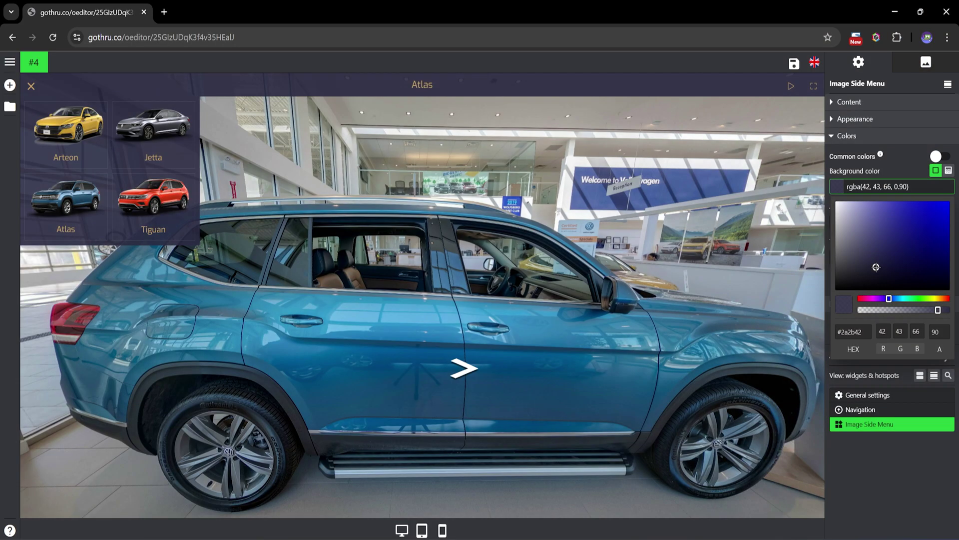
{"action": "left_click", "coordinate": [778, 174]}
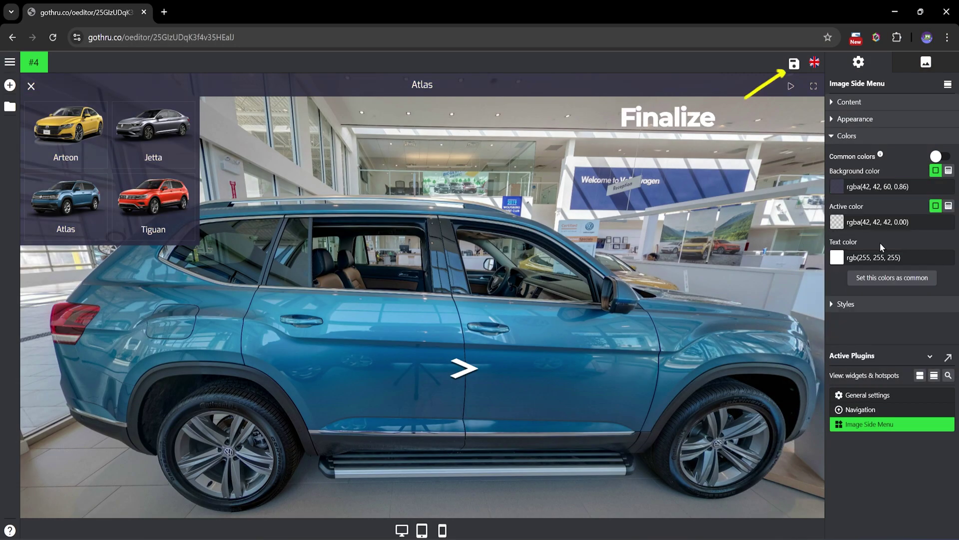
{"action": "left_click", "coordinate": [795, 64]}
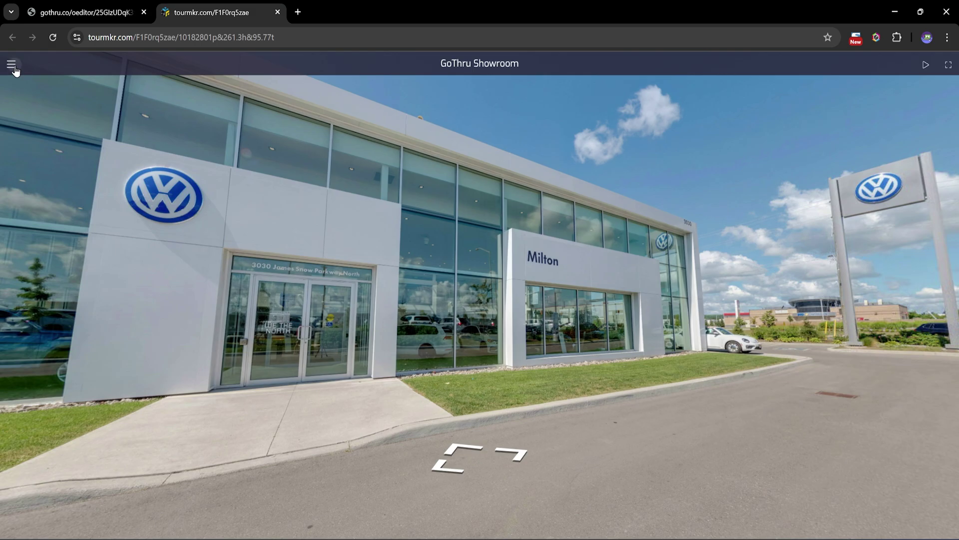
In the published tour, open the side menu and visit the Arteon, Jetta, Atlas and Tiguan panoramas from their thumbnails.
{"action": "left_click", "coordinate": [11, 65]}
{"action": "left_click", "coordinate": [57, 111]}
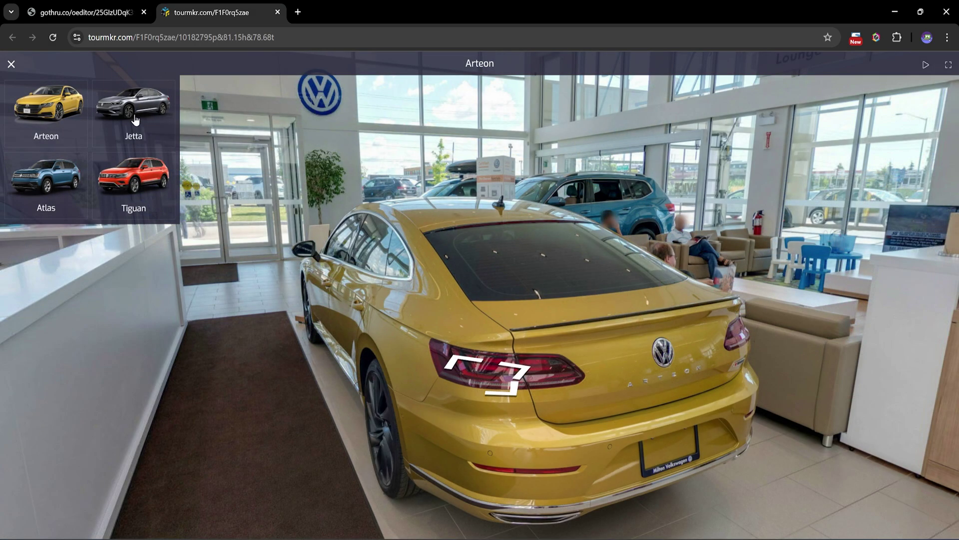
{"action": "left_click", "coordinate": [135, 119]}
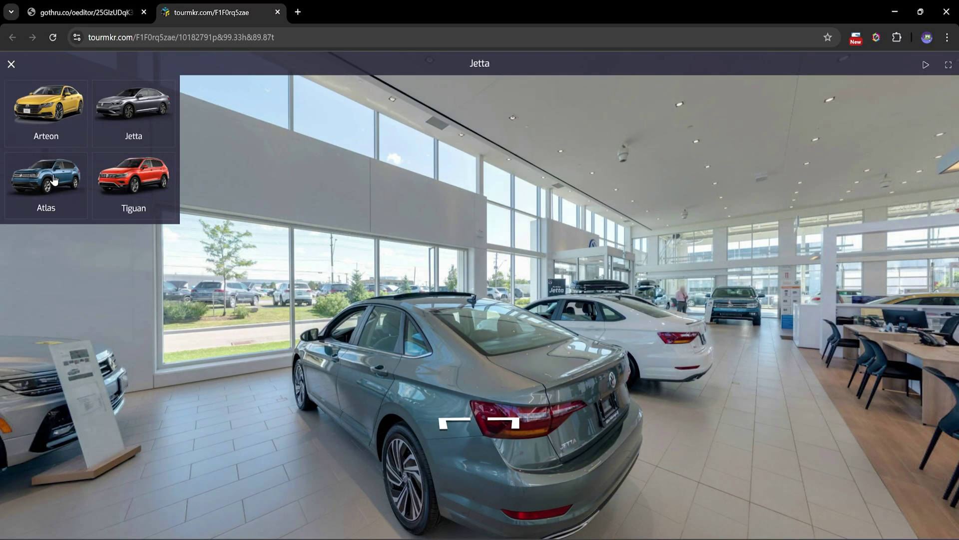
{"action": "left_click", "coordinate": [55, 180]}
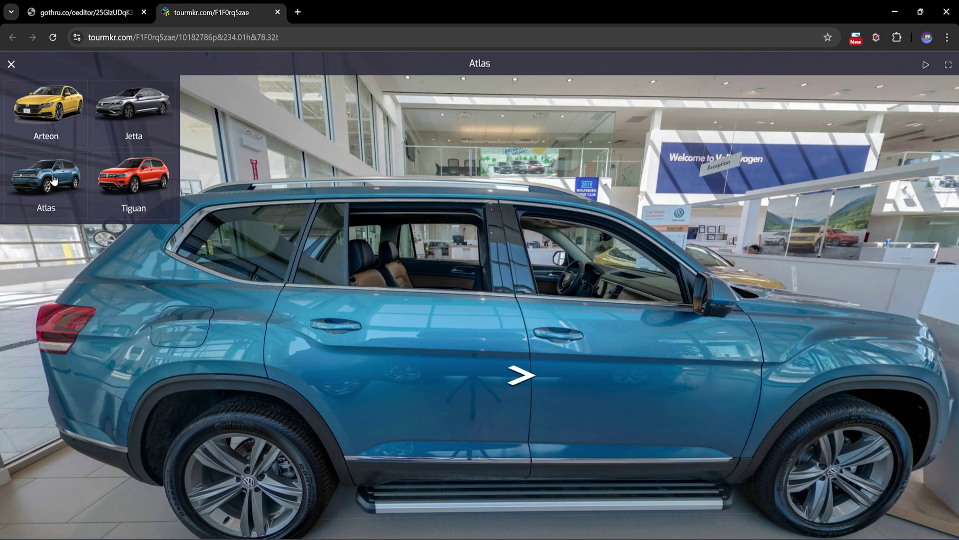
{"action": "left_click", "coordinate": [134, 184]}
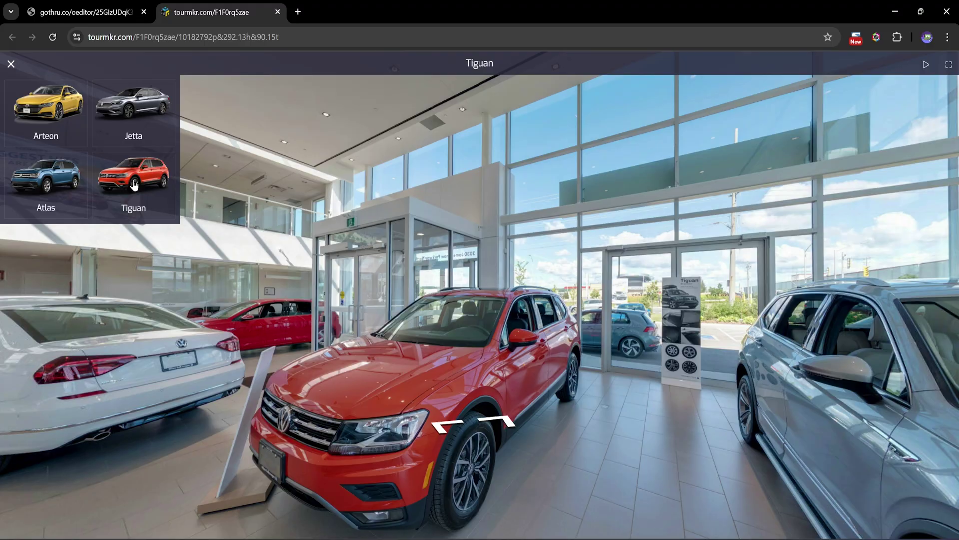
Look around the Tiguan panorama, then reopen the side menu and visit the Atlas and Arteon panoramas.
{"action": "left_click_drag", "start_coordinate": [404, 270], "coordinate": [253, 274]}
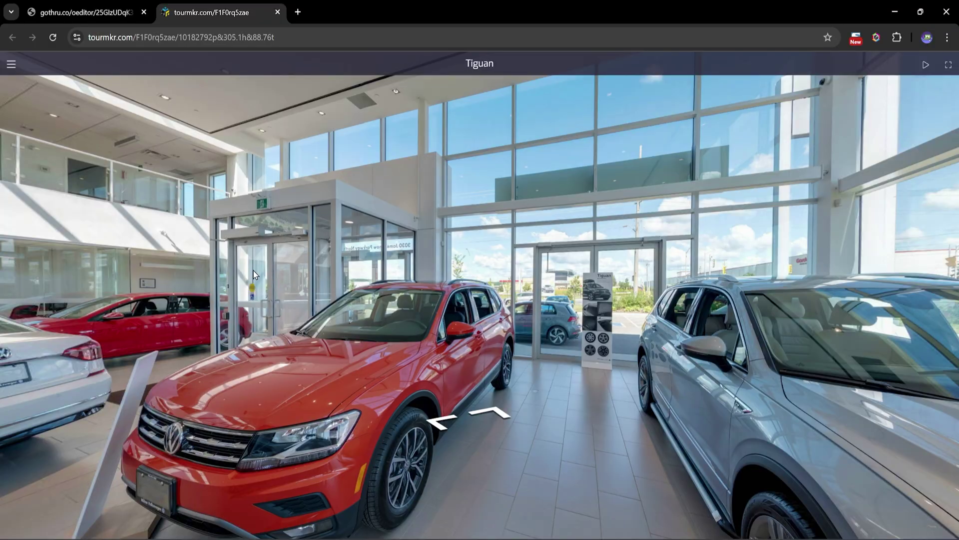
{"action": "left_click", "coordinate": [12, 65]}
{"action": "left_click", "coordinate": [69, 198]}
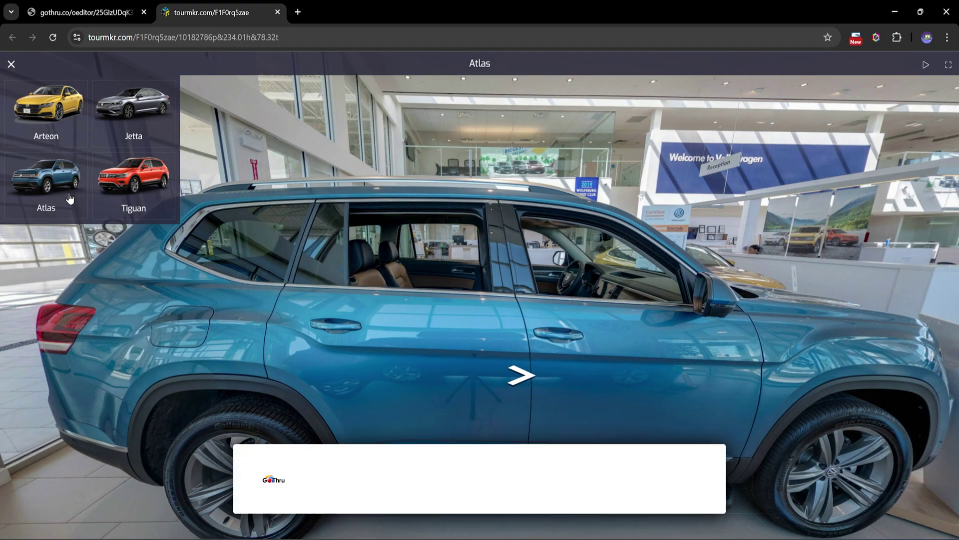
{"action": "left_click", "coordinate": [60, 124]}
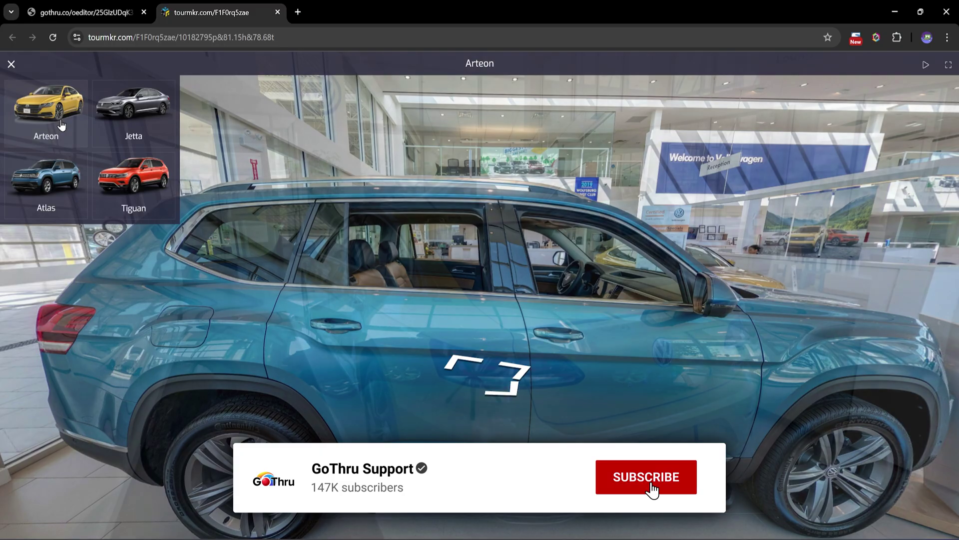